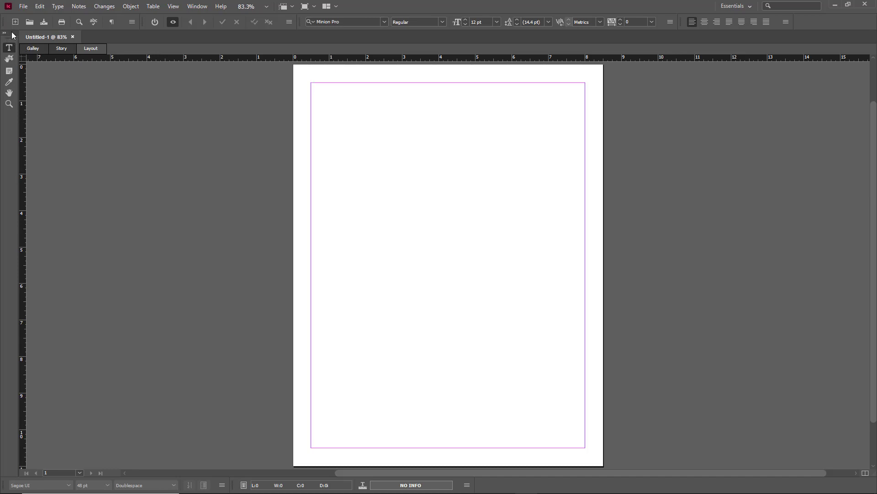
# - Float the Tools panel over the pasteboard and switch it to the two-column layout
pyautogui.moveTo(15, 33); pyautogui.dragTo(186, 73)
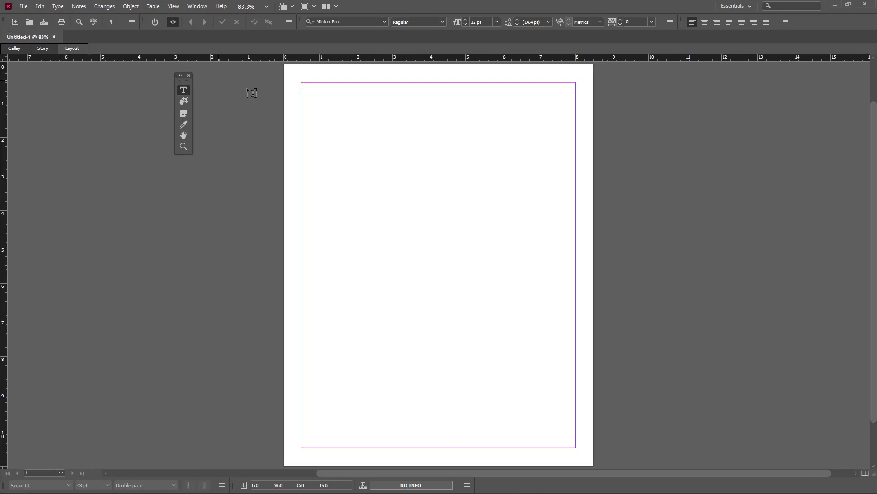
pyautogui.doubleClick(182, 79)
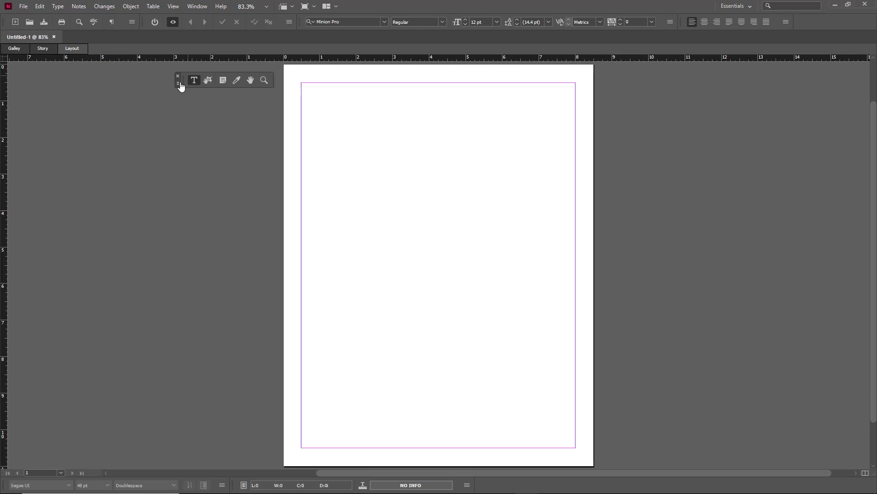
pyautogui.click(180, 84)
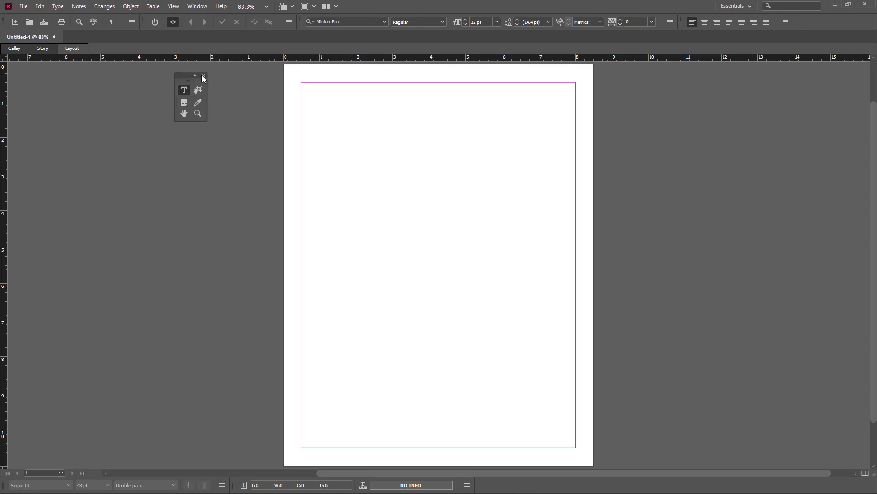
# - Close the floating Tools panel, show it again and move it farther from the page
pyautogui.click(203, 76)
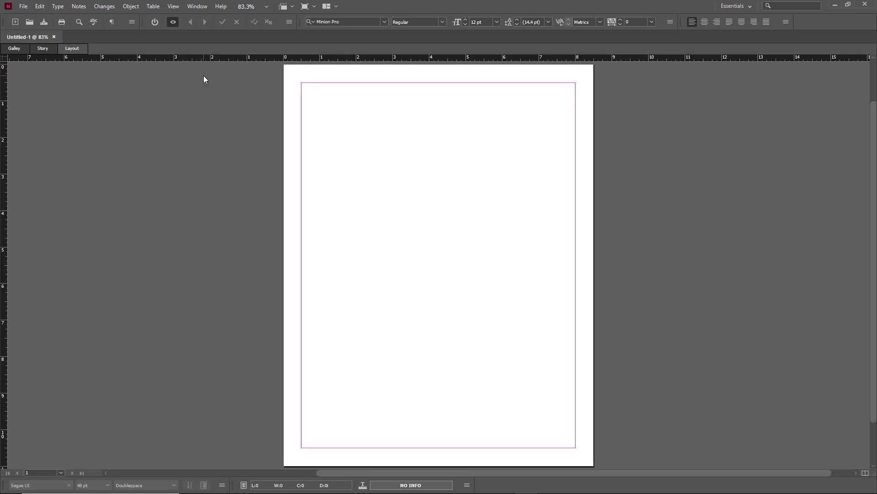
pyautogui.click(202, 7)
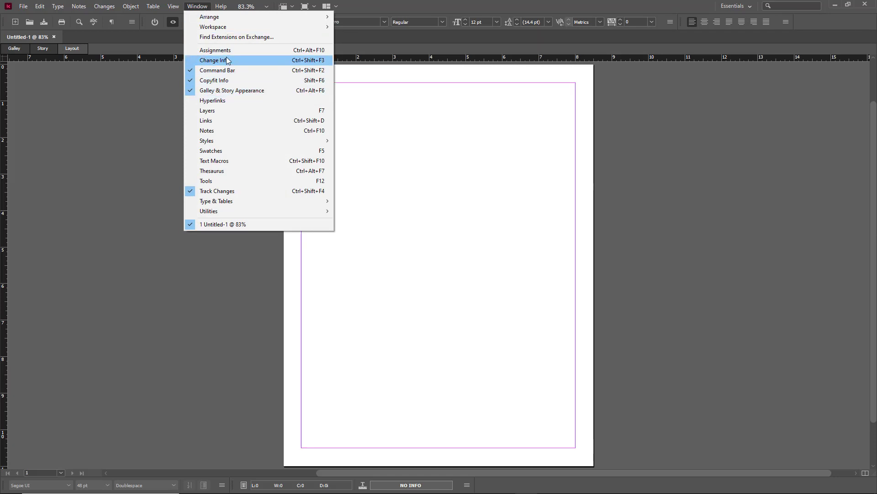
pyautogui.click(216, 183)
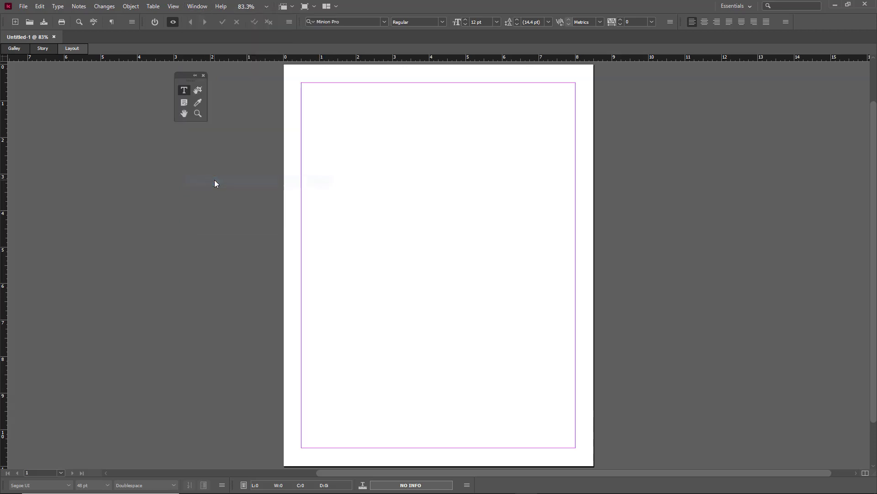
pyautogui.moveTo(187, 77); pyautogui.dragTo(128, 116)
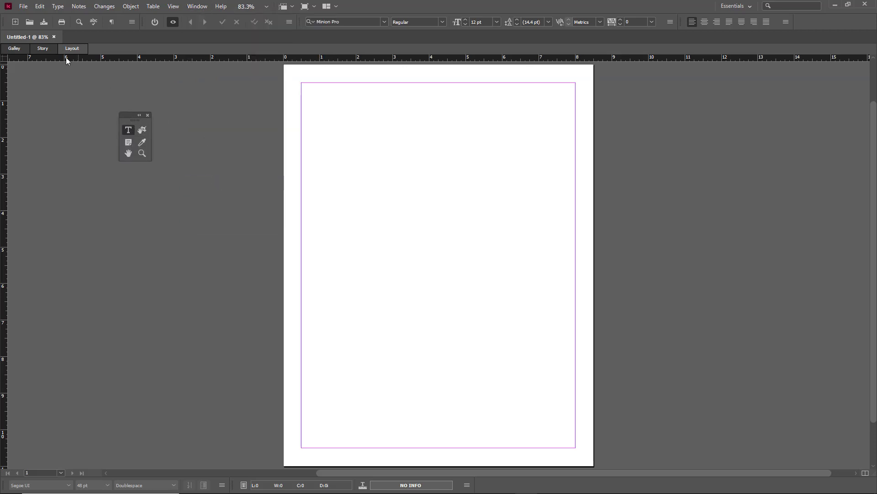
# - Float the Untitled-1 document window and detach the command bar and the track changes toolbar from their docked positions
pyautogui.moveTo(32, 36); pyautogui.dragTo(261, 82)
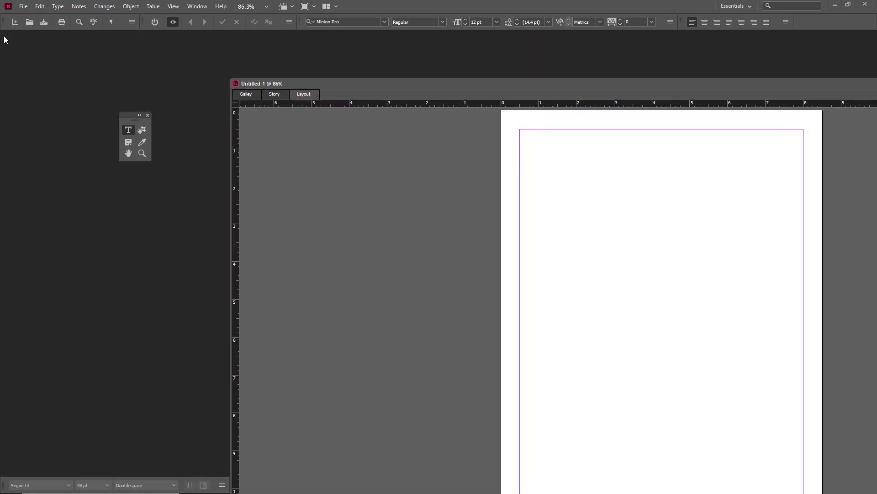
pyautogui.moveTo(4, 22); pyautogui.dragTo(104, 75)
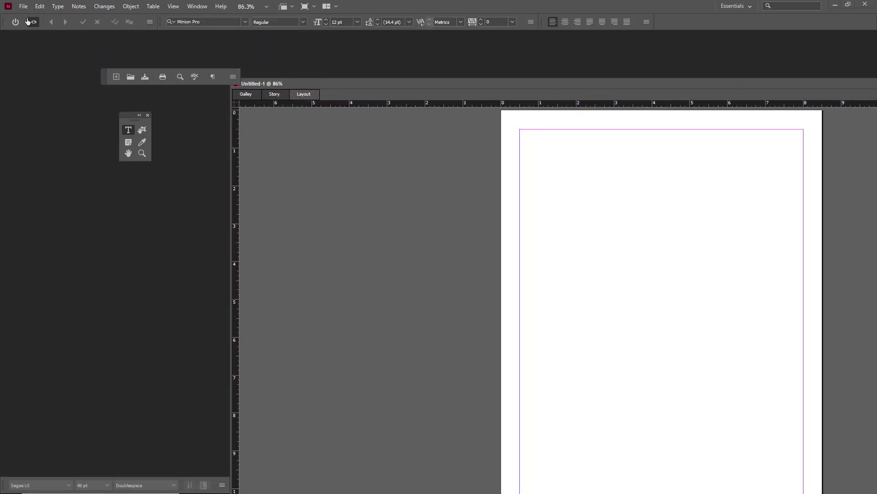
pyautogui.moveTo(6, 20); pyautogui.dragTo(146, 109)
pyautogui.moveTo(378, 138); pyautogui.dragTo(724, 40)
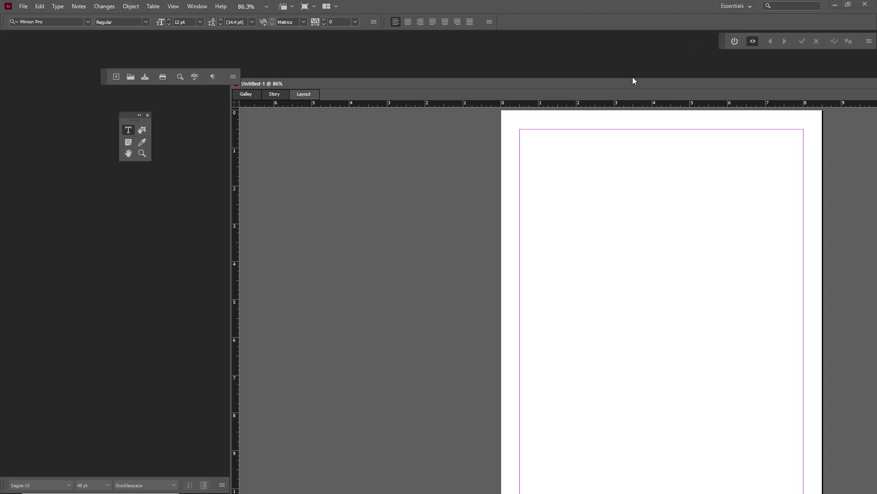
pyautogui.moveTo(105, 78); pyautogui.dragTo(5, 101)
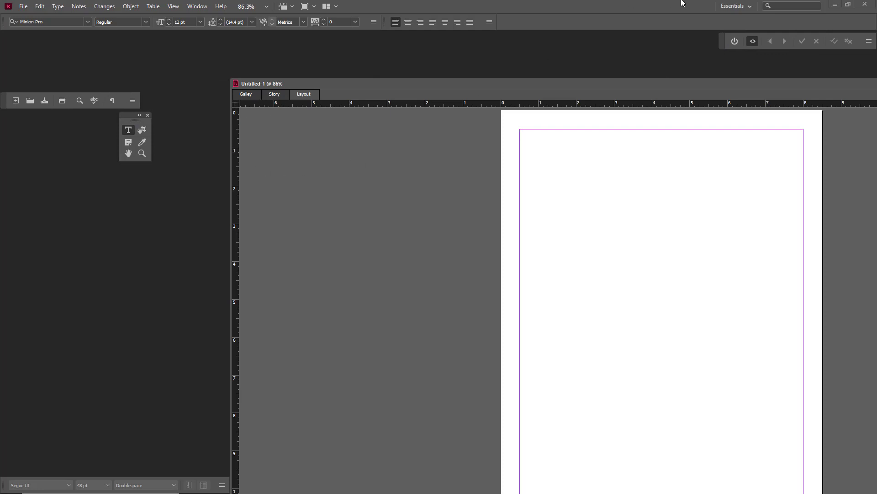
# - Reset the Essentials workspace and dock the floating Untitled-1 document window again
pyautogui.click(727, 8)
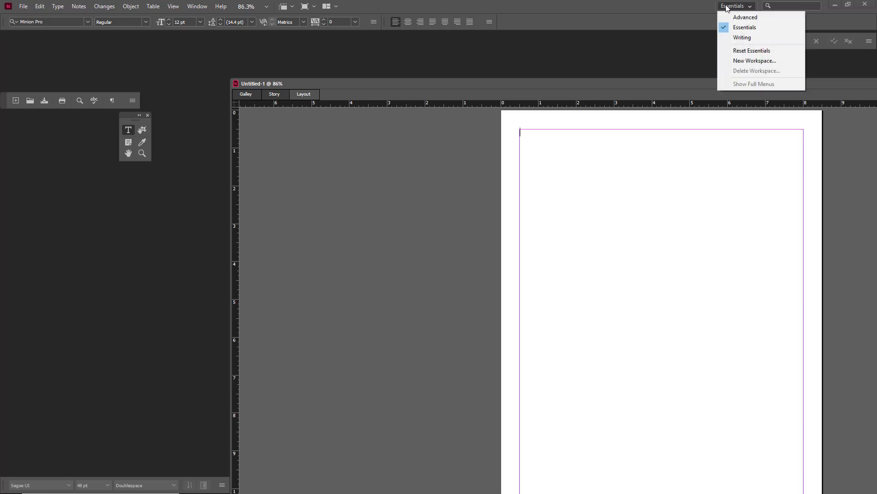
pyautogui.click(756, 51)
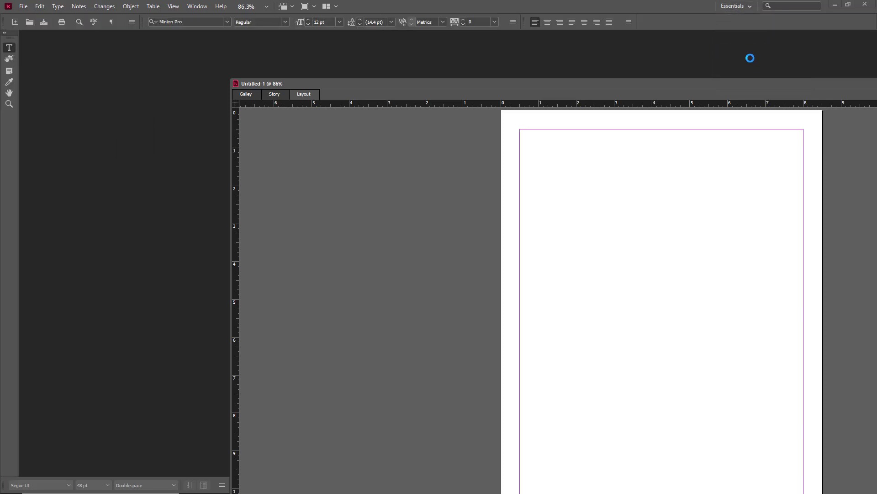
pyautogui.moveTo(381, 86); pyautogui.dragTo(177, 34)
pyautogui.click(311, 84)
# - Switch the workspace to Advanced, to Writing and back to Essentials
pyautogui.click(745, 5)
pyautogui.click(747, 18)
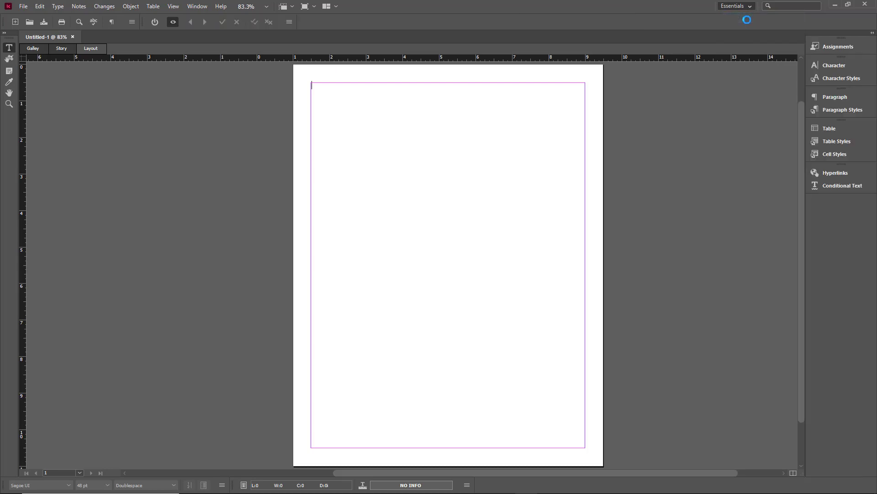
pyautogui.click(739, 7)
pyautogui.click(736, 39)
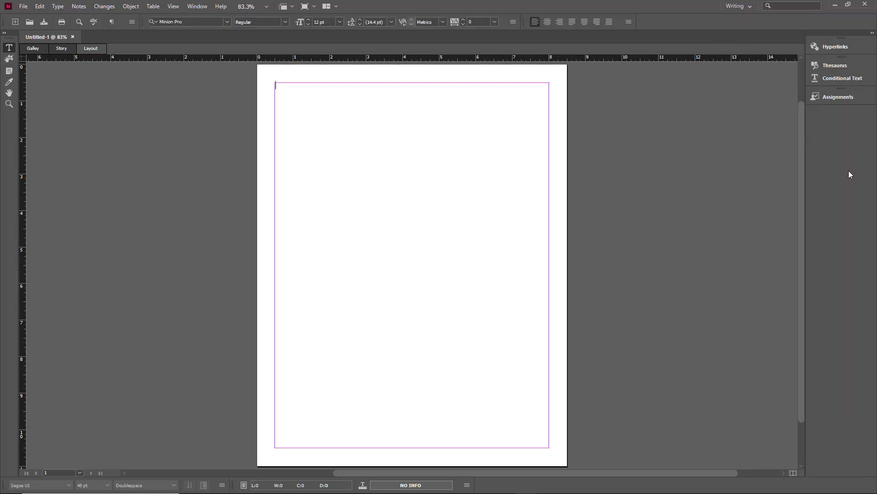
pyautogui.click(737, 6)
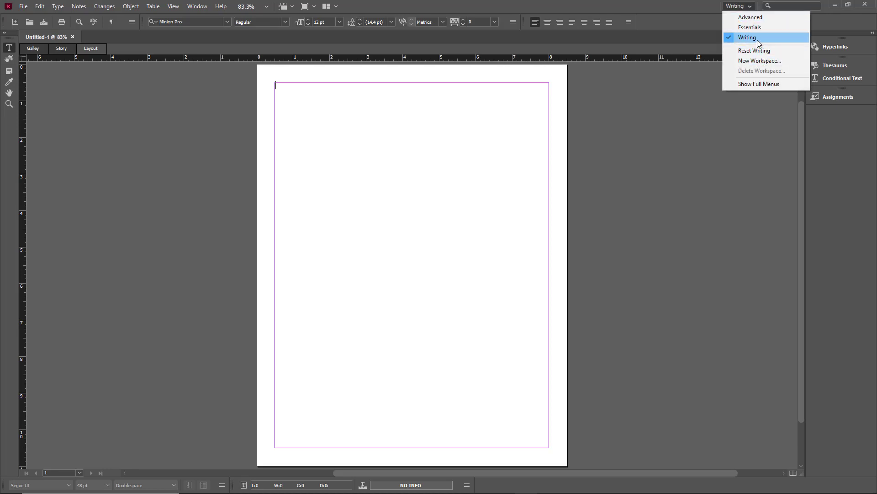
pyautogui.click(754, 28)
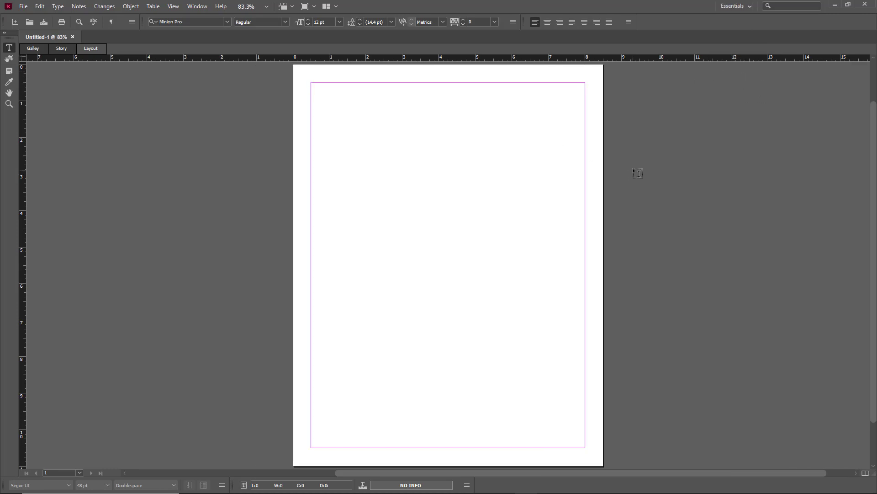
# - Show the Notes panel, dock it along the right edge of the workspace and collapse the dock to icons
pyautogui.click(198, 6)
pyautogui.click(212, 130)
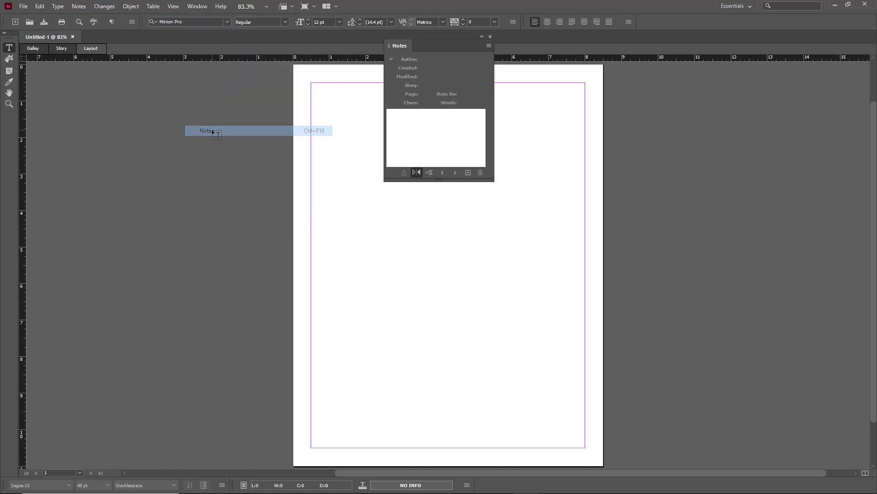
pyautogui.moveTo(428, 43); pyautogui.dragTo(875, 92)
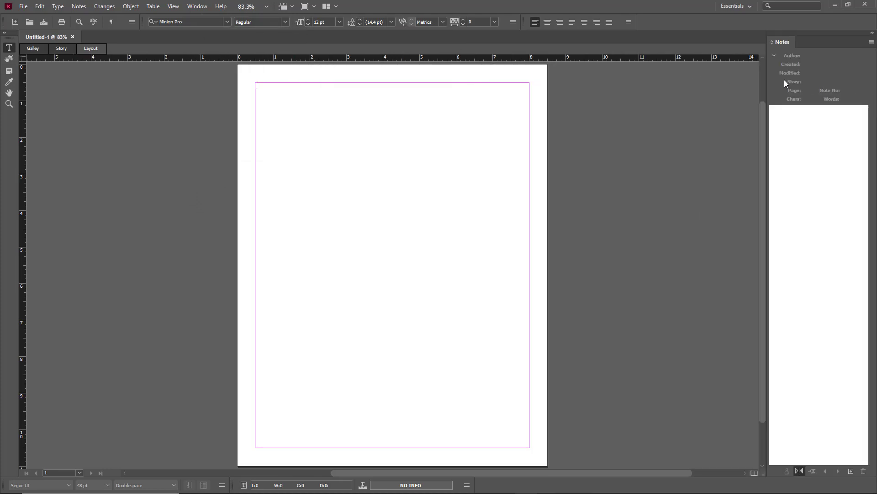
pyautogui.click(873, 34)
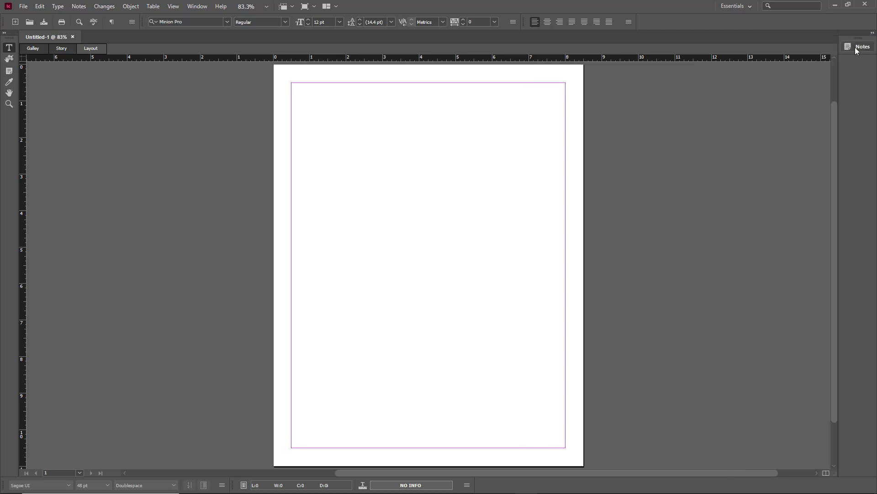
# - Expand and collapse the docked Notes panel repeatedly, leaving it reduced to its labelled icon
pyautogui.click(856, 47)
pyautogui.click(857, 48)
pyautogui.click(858, 47)
pyautogui.click(858, 47)
pyautogui.click(872, 34)
pyautogui.click(873, 34)
# - Show the Swatches panel and dock it below Notes in the collapsed panel dock
pyautogui.click(200, 9)
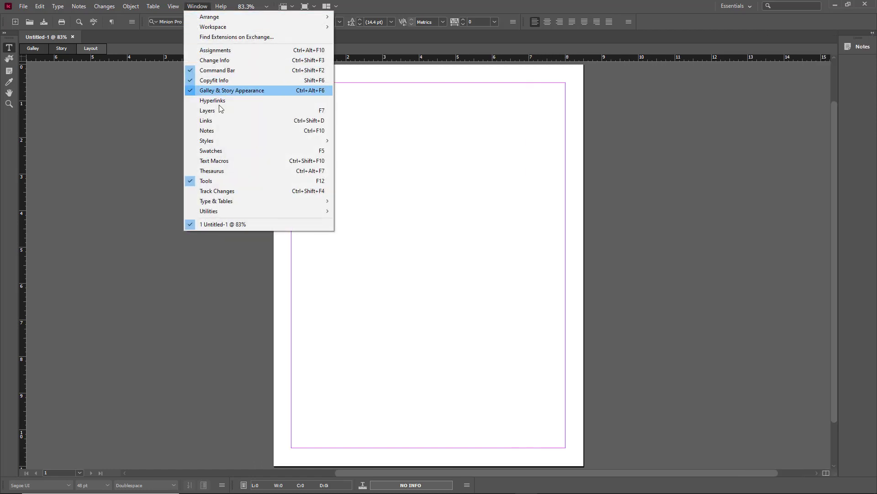
pyautogui.click(218, 152)
pyautogui.moveTo(395, 224); pyautogui.dragTo(835, 76)
pyautogui.moveTo(818, 47); pyautogui.dragTo(851, 72)
# - Alternate between the docked Swatches and Notes panels, leaving Notes expanded
pyautogui.click(859, 67)
pyautogui.click(861, 50)
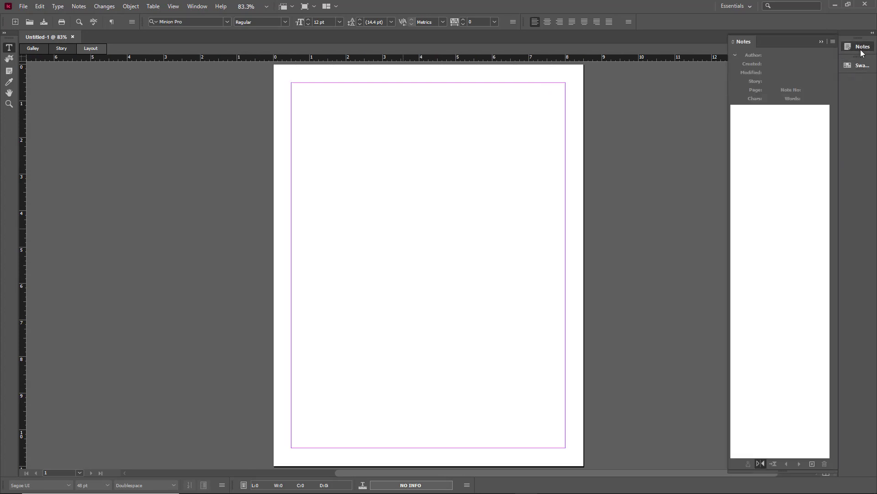
pyautogui.click(860, 65)
pyautogui.click(862, 50)
# - Change to the Writing workspace, to Advanced and back to the customized Essentials
pyautogui.click(736, 6)
pyautogui.click(744, 36)
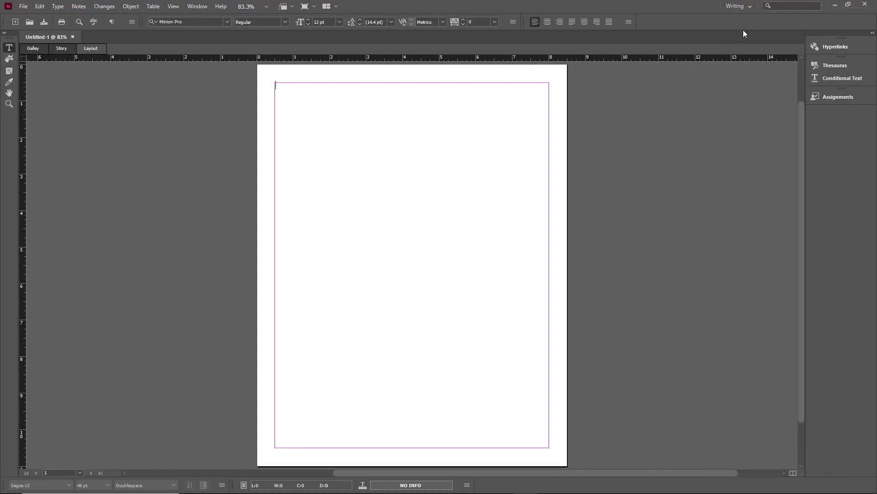
pyautogui.click(748, 6)
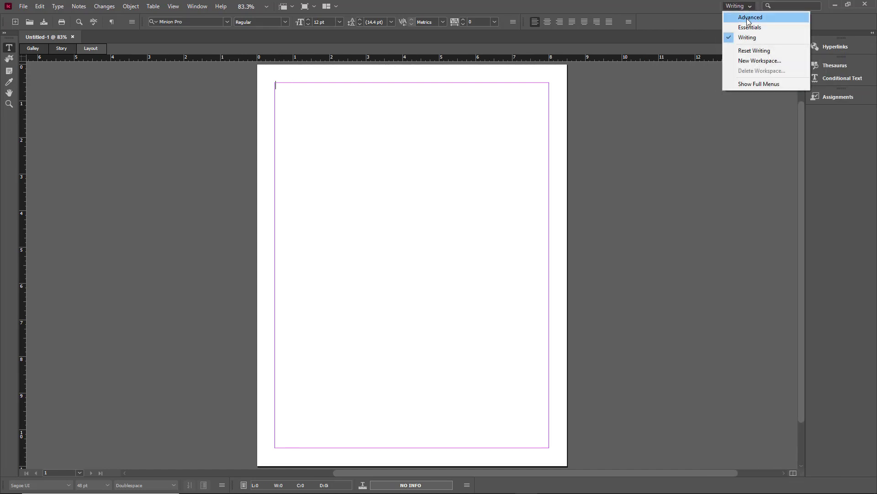
pyautogui.click(748, 19)
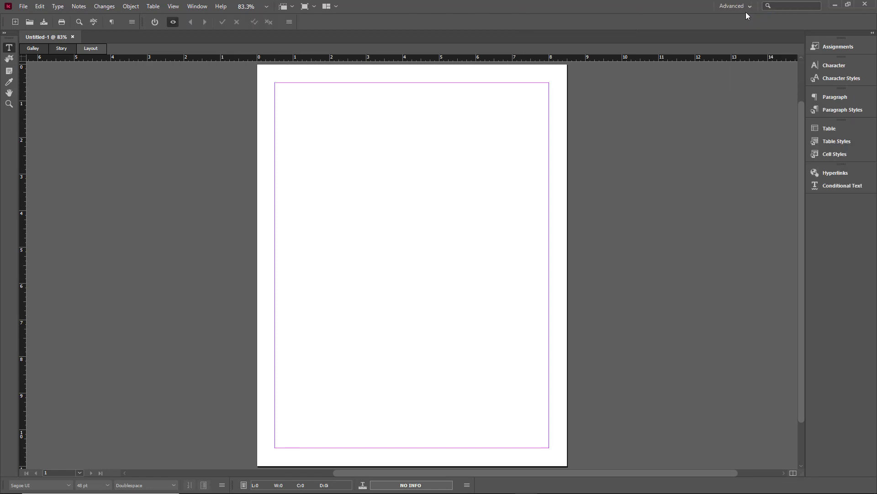
pyautogui.click(745, 7)
pyautogui.click(743, 27)
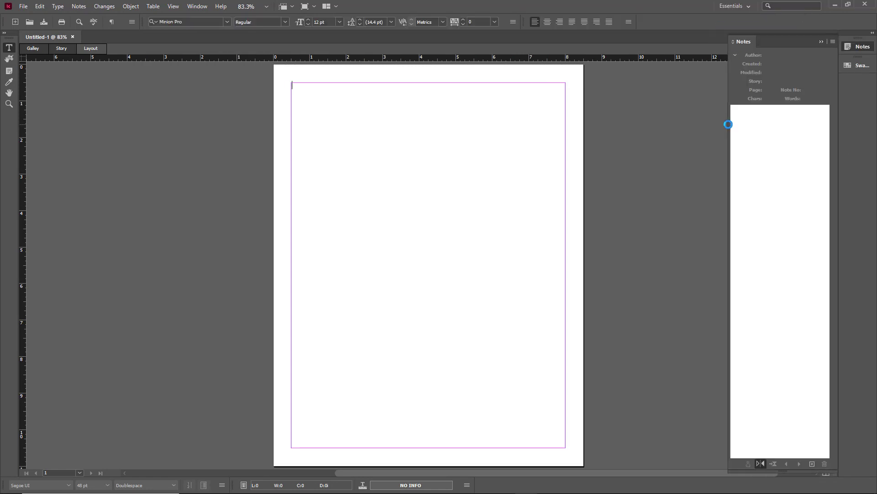
# - Collapse the Notes panel and reset the Essentials workspace to its default arrangement
pyautogui.click(823, 42)
pyautogui.click(747, 8)
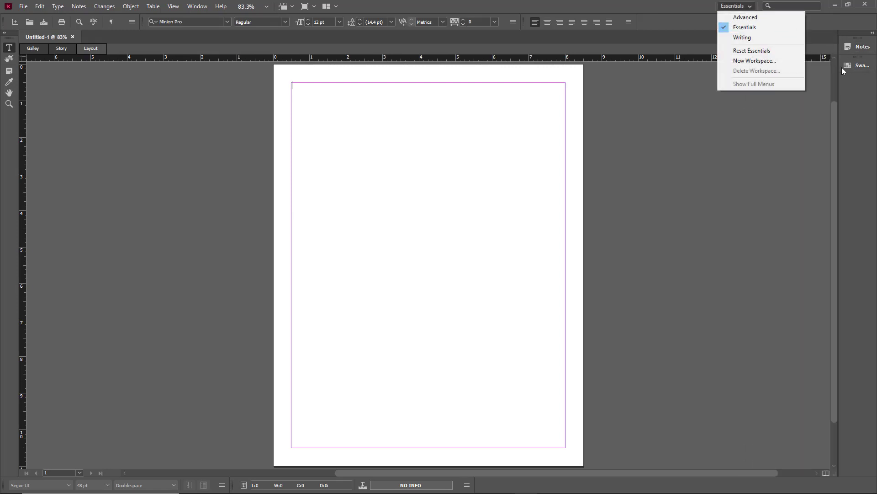
pyautogui.click(767, 53)
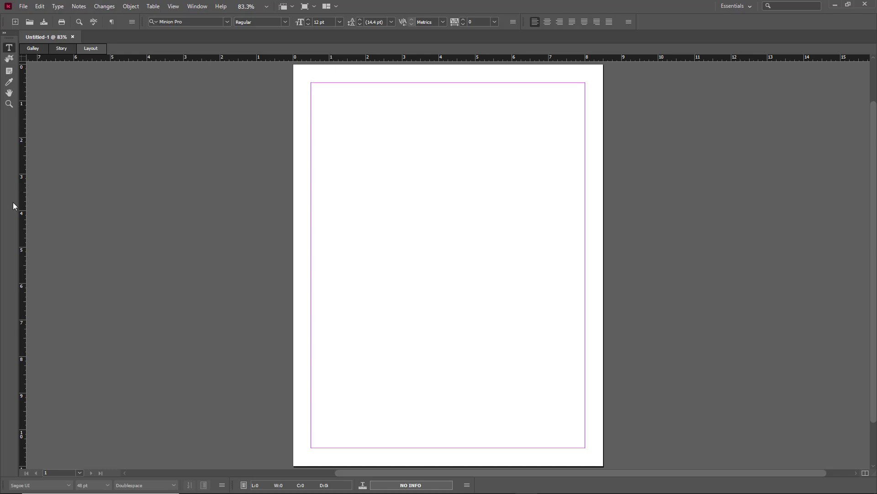
# - Show the Notes panel and dock it expanded along the right edge of the workspace
pyautogui.click(196, 7)
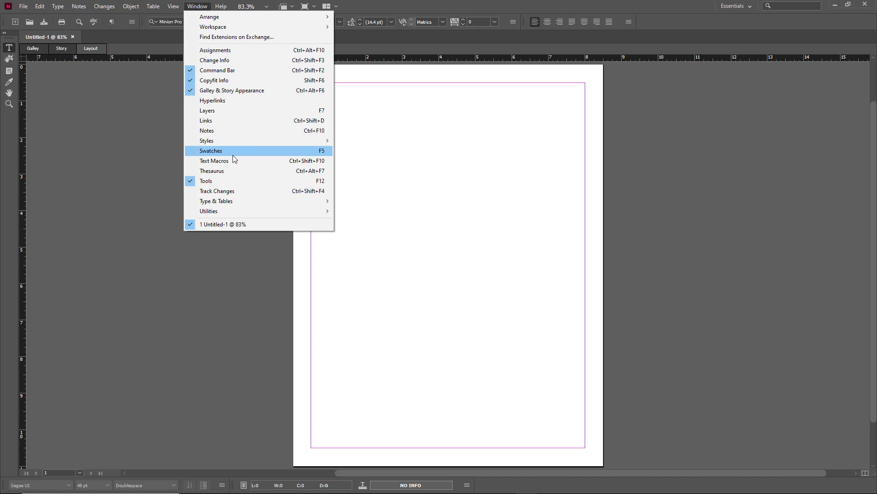
pyautogui.click(235, 133)
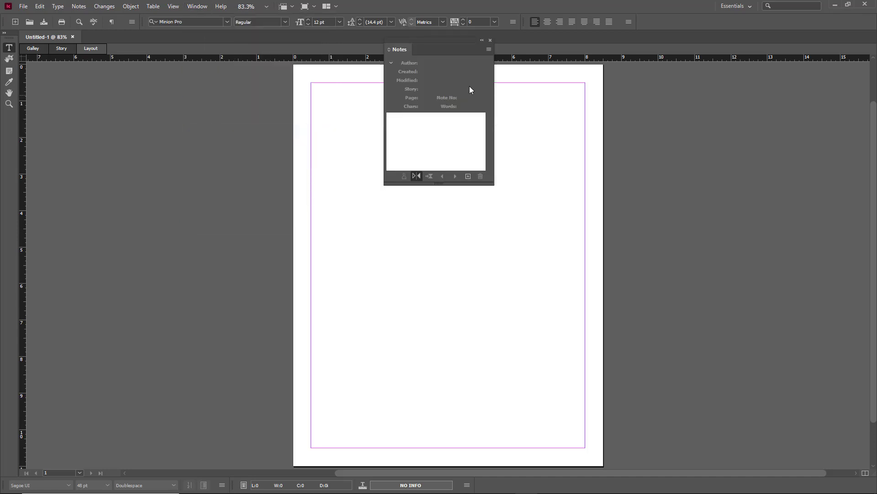
pyautogui.moveTo(398, 52); pyautogui.dragTo(876, 121)
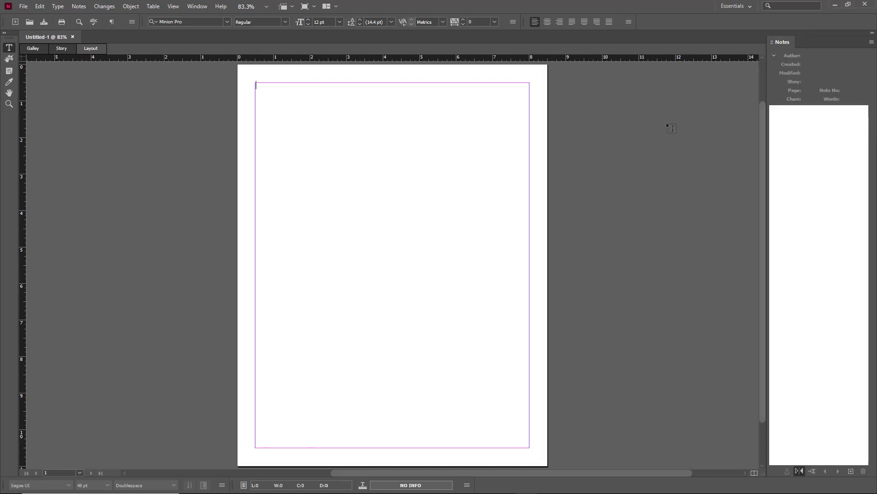
pyautogui.click(374, 88)
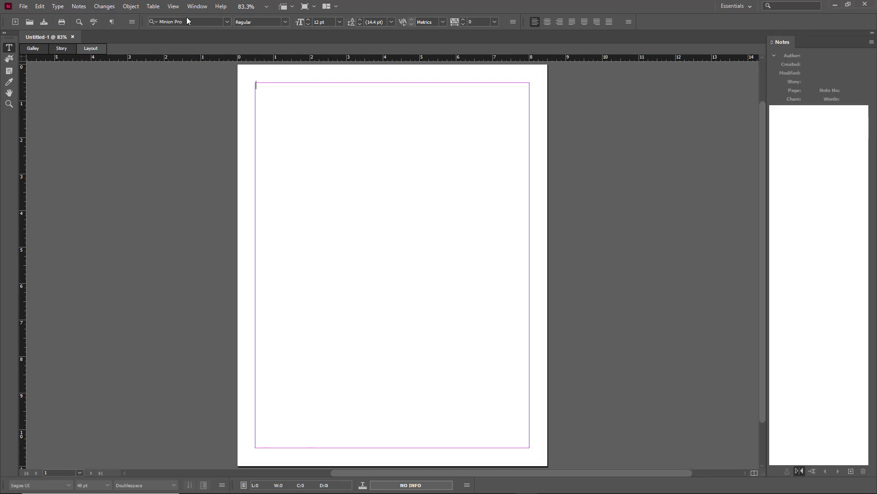
# - Show the Layers panel, group it as a tab beside Notes and leave Notes as the active tab
pyautogui.click(197, 6)
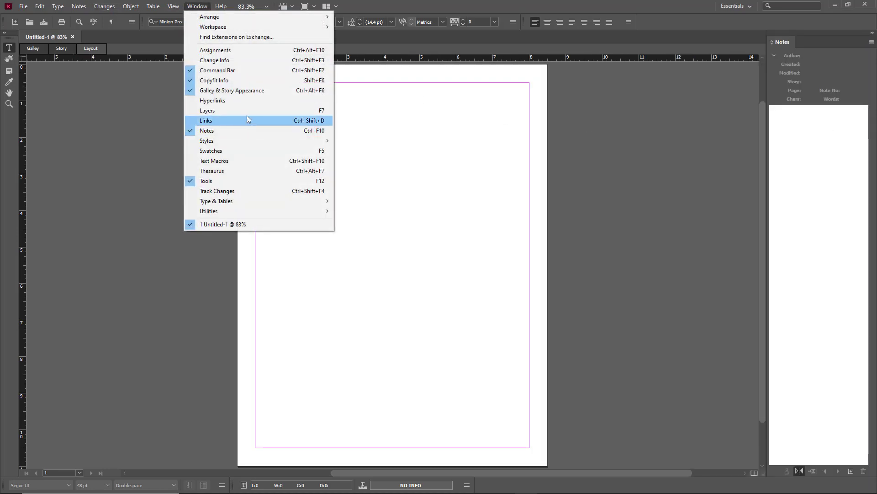
pyautogui.click(317, 112)
pyautogui.moveTo(413, 234); pyautogui.dragTo(808, 39)
pyautogui.click(785, 45)
pyautogui.click(800, 43)
pyautogui.click(789, 41)
pyautogui.click(805, 40)
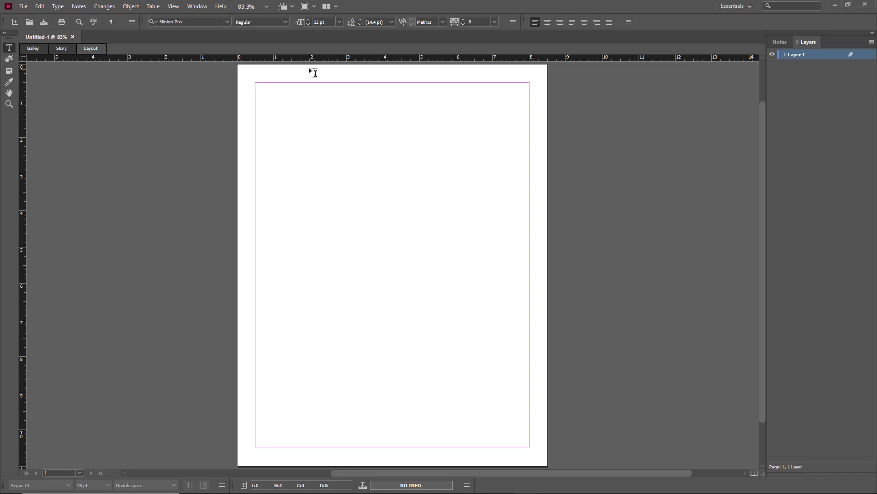
pyautogui.click(788, 43)
# - Show the Thesaurus panel and dock it below the Notes and Layers panel group
pyautogui.click(199, 6)
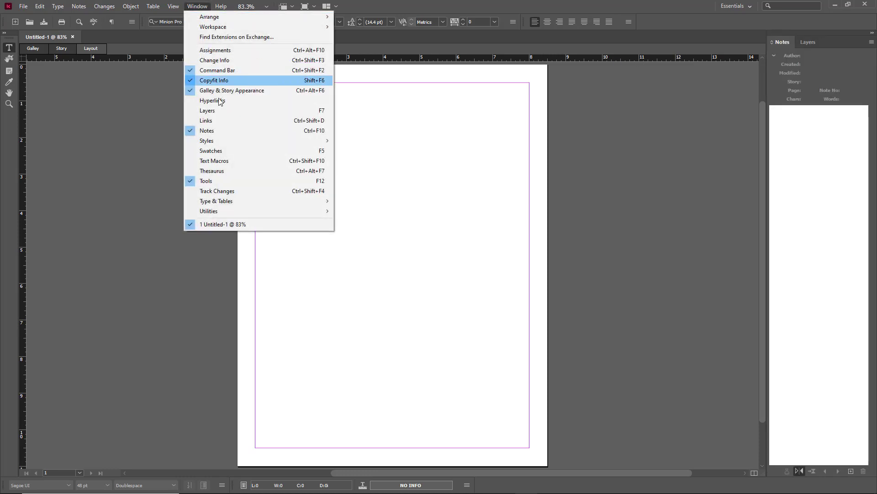
pyautogui.click(219, 172)
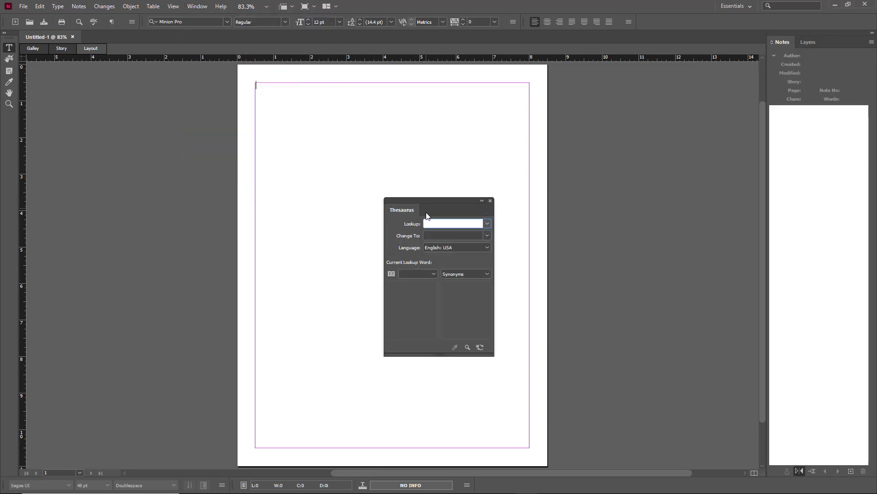
pyautogui.moveTo(427, 216); pyautogui.dragTo(789, 477)
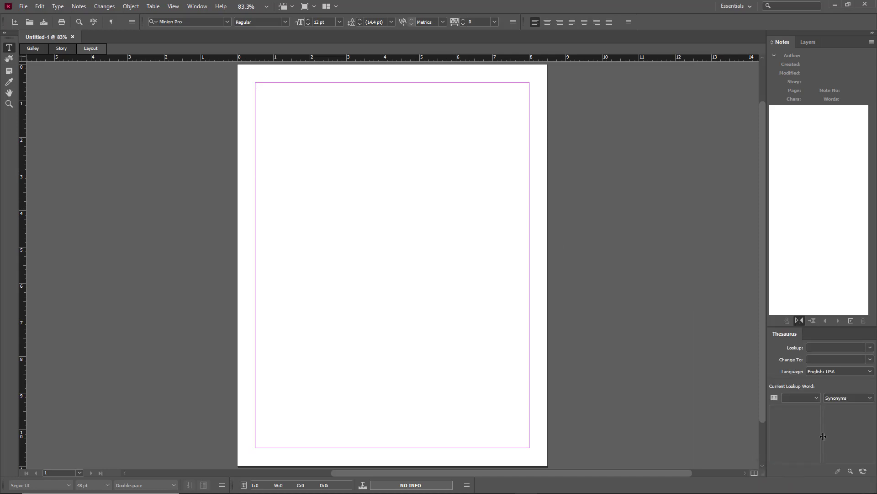
# - Show the Swatches panel docked between Notes and Thesaurus, and save the layout as a new workspace named TutorTube
pyautogui.click(199, 6)
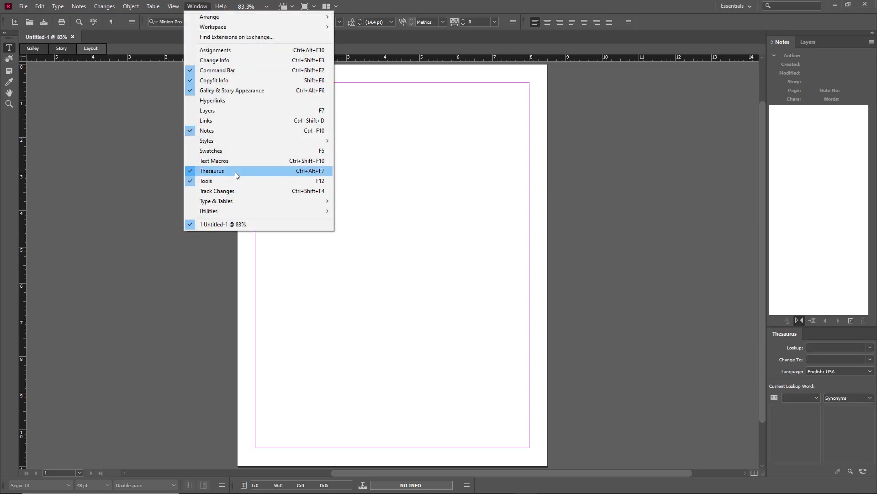
pyautogui.click(238, 151)
pyautogui.moveTo(412, 212); pyautogui.dragTo(813, 323)
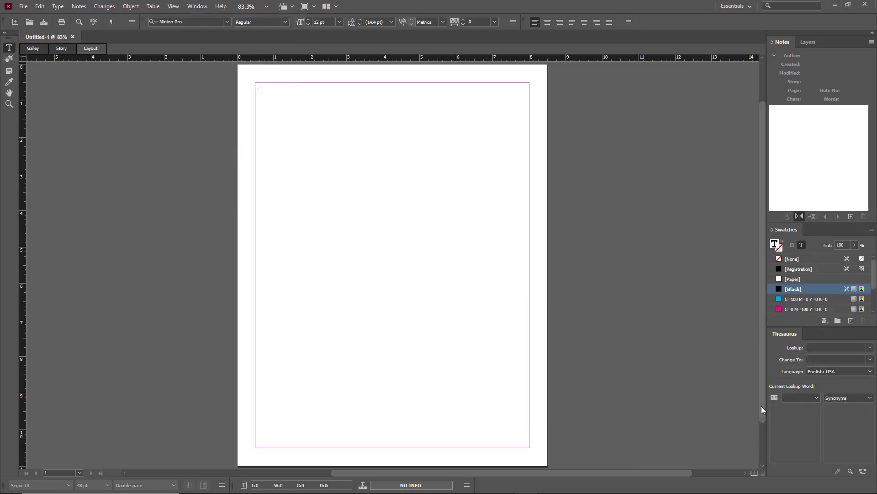
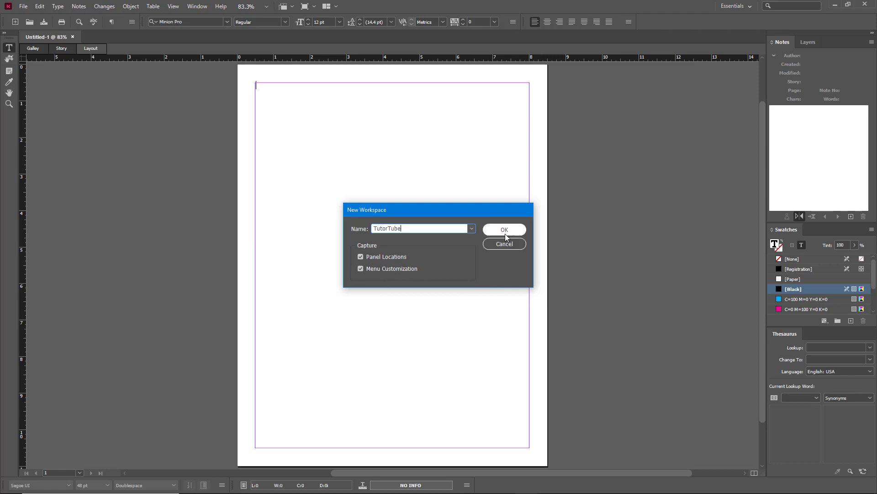
pyautogui.click(504, 232)
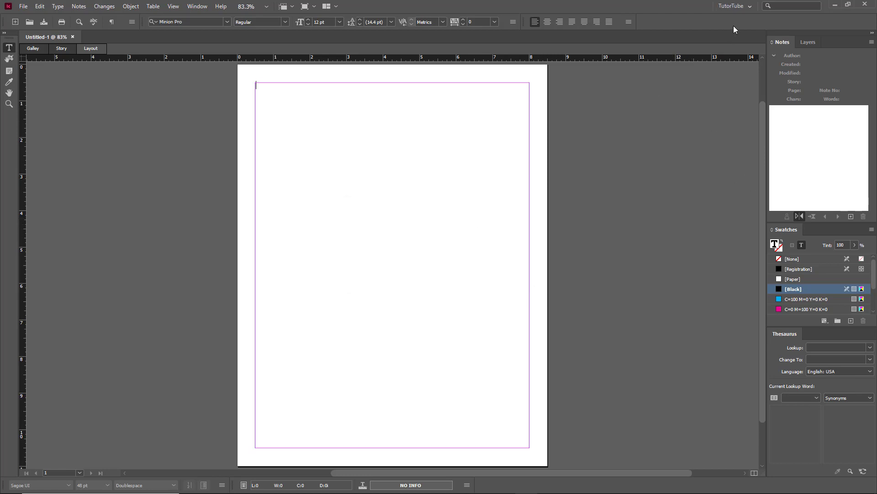
# - Switch to the Writing workspace and from there to Essentials
pyautogui.click(735, 6)
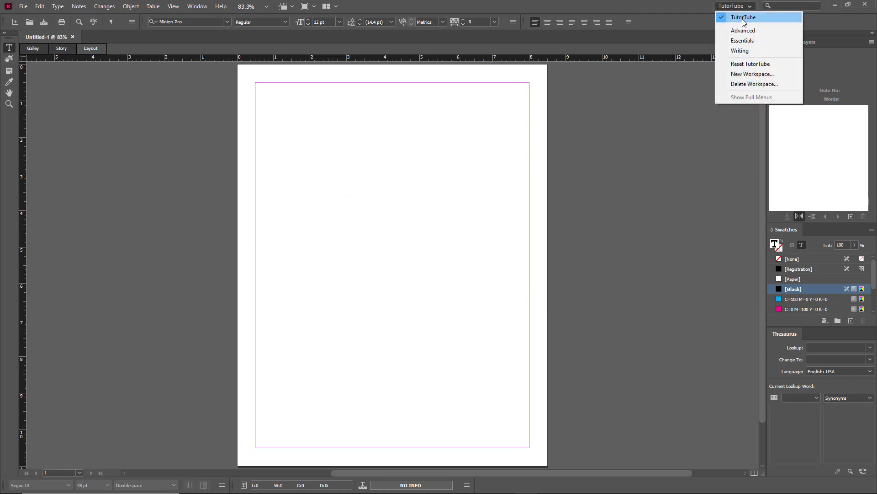
pyautogui.click(740, 51)
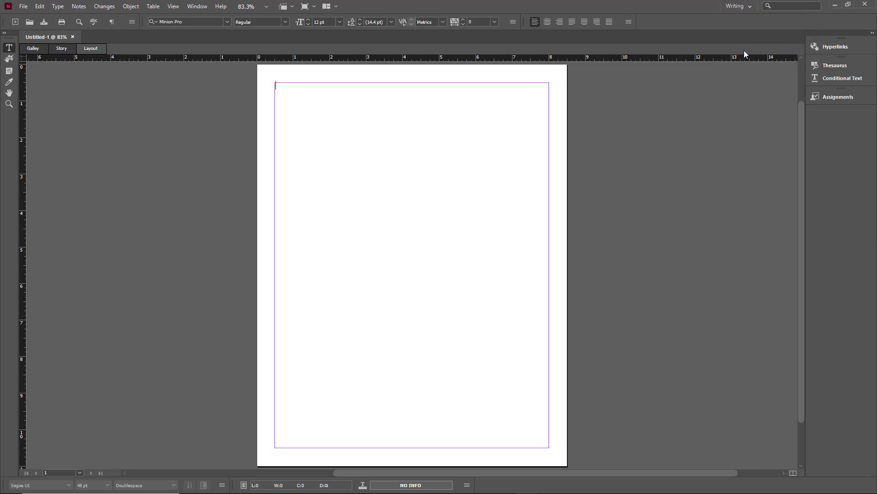
pyautogui.click(750, 8)
pyautogui.click(749, 39)
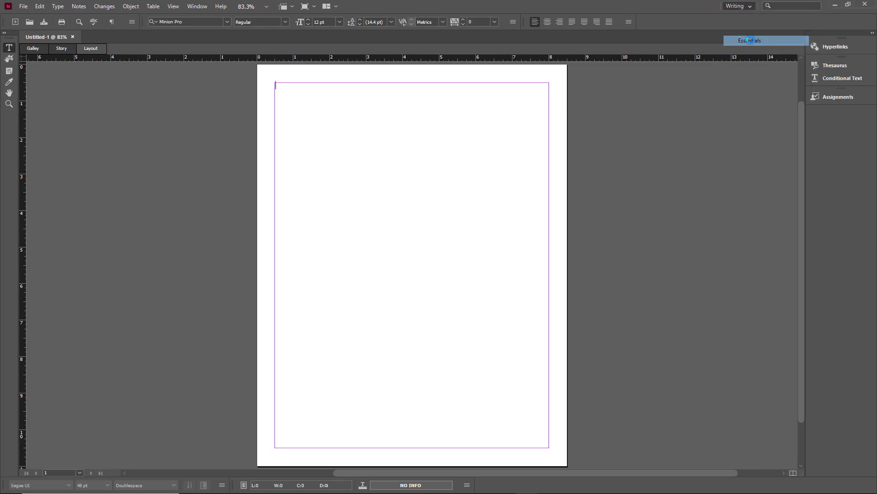
# - Reset the Essentials workspace to its default arrangement and switch to the saved TutorTube workspace
pyautogui.click(751, 8)
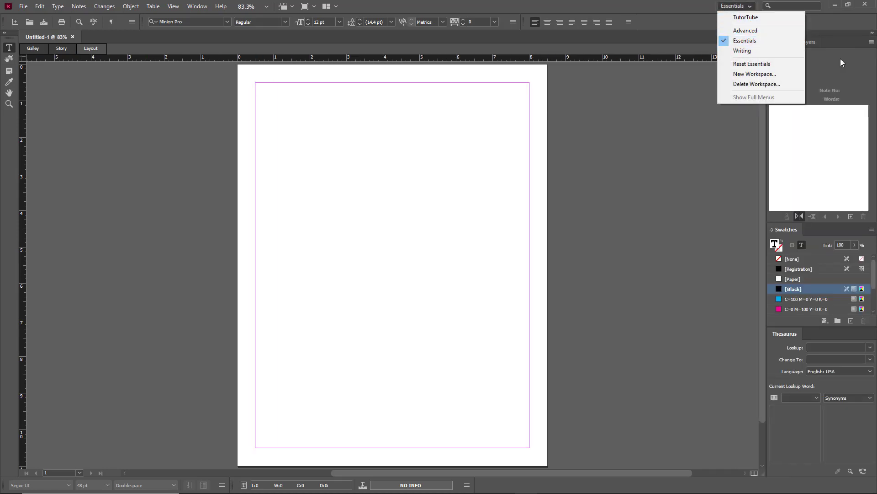
pyautogui.click(764, 65)
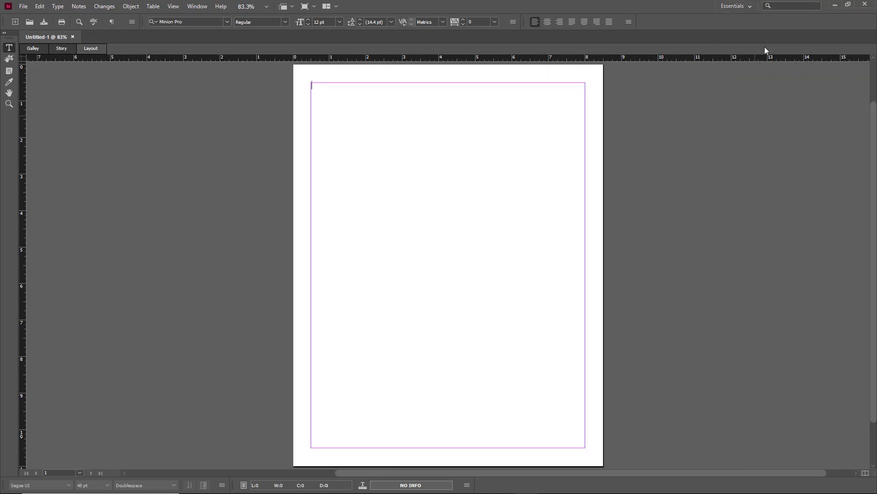
pyautogui.click(744, 5)
pyautogui.click(741, 19)
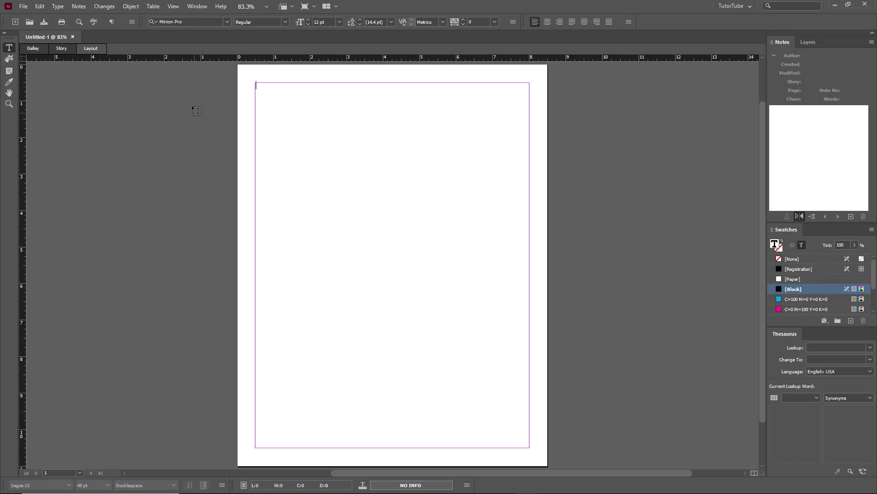
# - Dock the Cell Styles panel in a new column beside Notes, and reset the TutorTube workspace to its saved layout
pyautogui.click(197, 7)
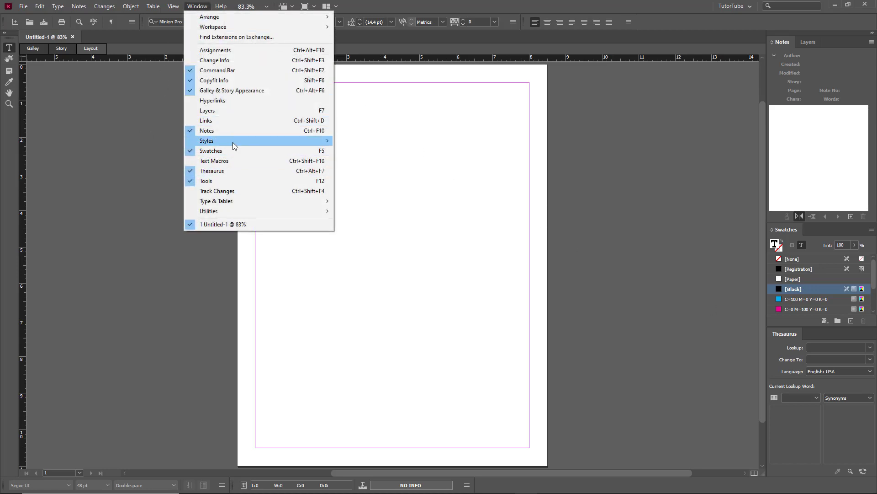
pyautogui.moveTo(232, 141)
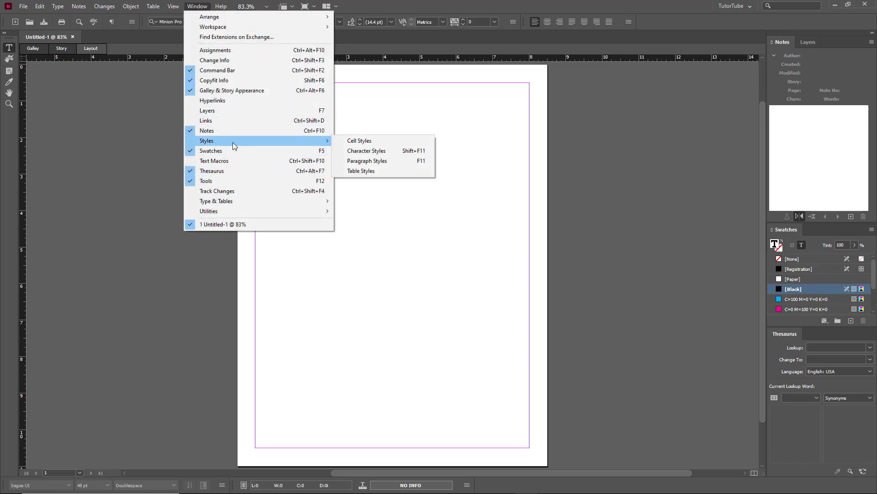
pyautogui.click(384, 141)
pyautogui.moveTo(410, 229); pyautogui.dragTo(761, 224)
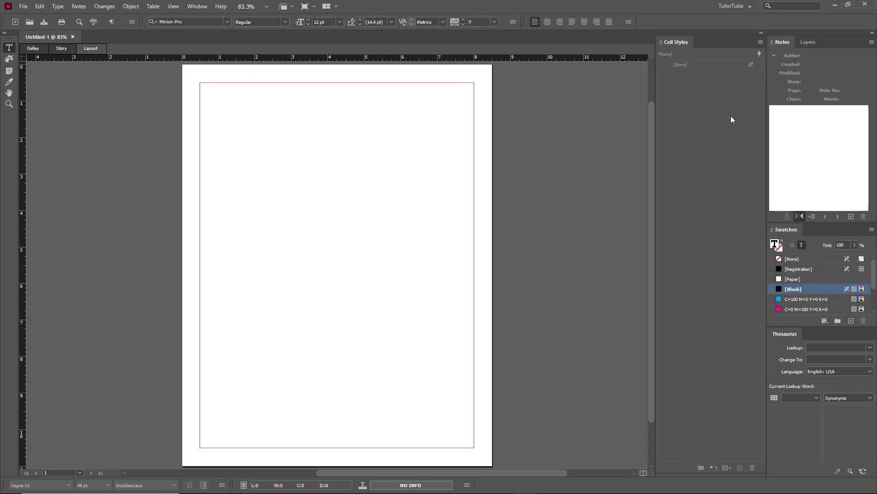
pyautogui.click(744, 10)
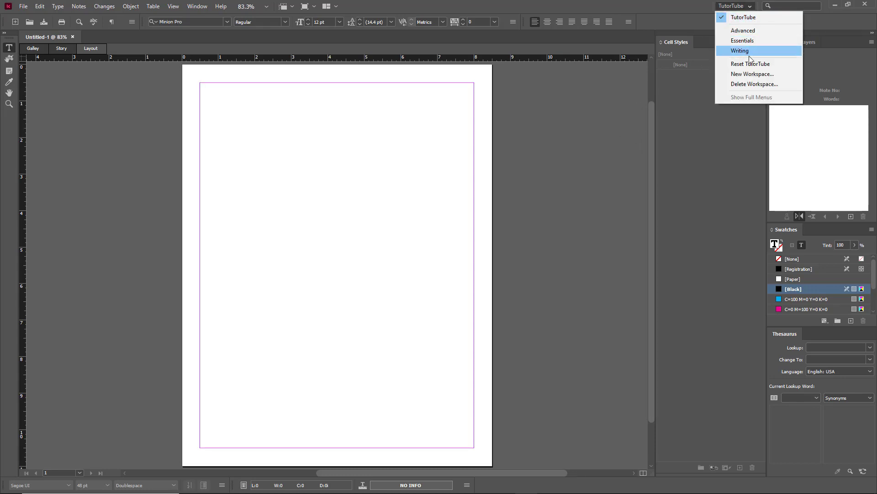
pyautogui.click(754, 65)
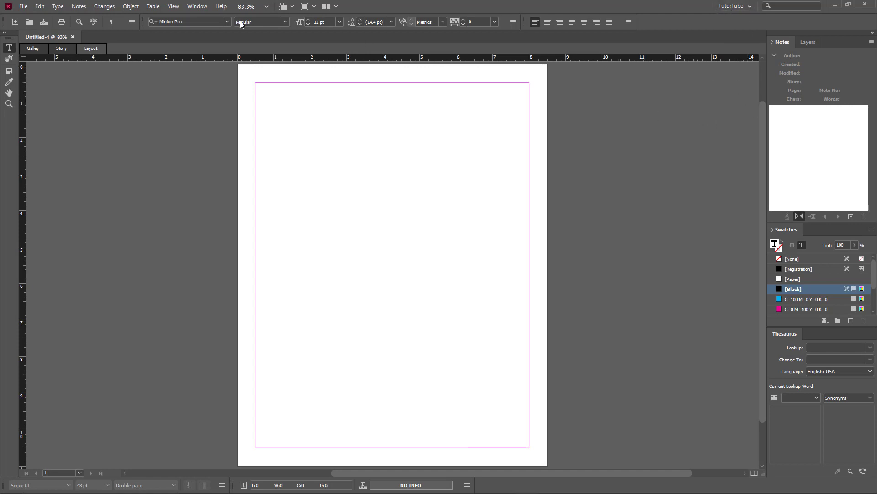
# - Show the Cell Styles panel again and dock it as its own column alongside the Notes, Swatches and Thesaurus panels
pyautogui.click(197, 6)
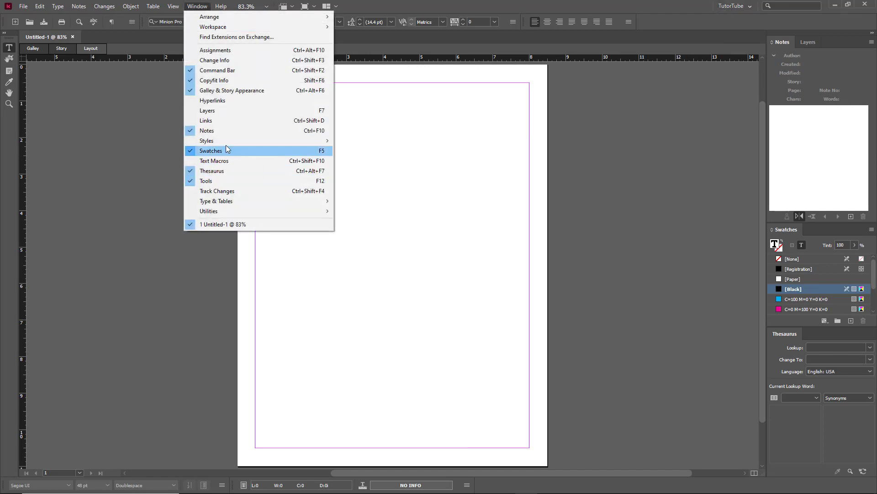
pyautogui.moveTo(227, 141)
pyautogui.click(402, 139)
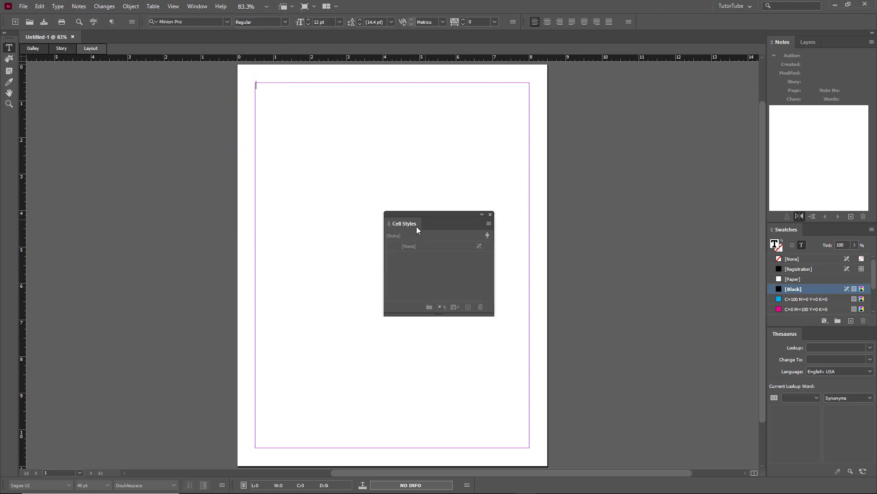
pyautogui.moveTo(416, 226); pyautogui.dragTo(767, 115)
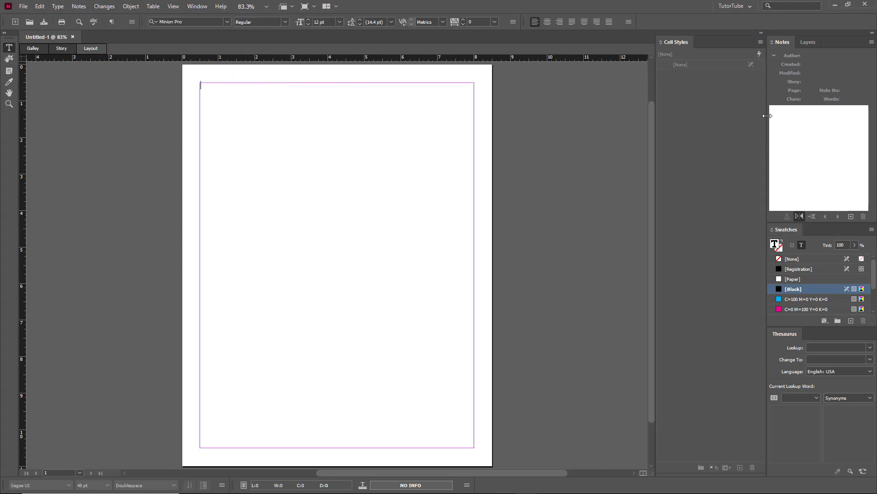
# - Save the current layout over the existing TutorTube workspace, capturing panel locations and menu customization
pyautogui.click(737, 7)
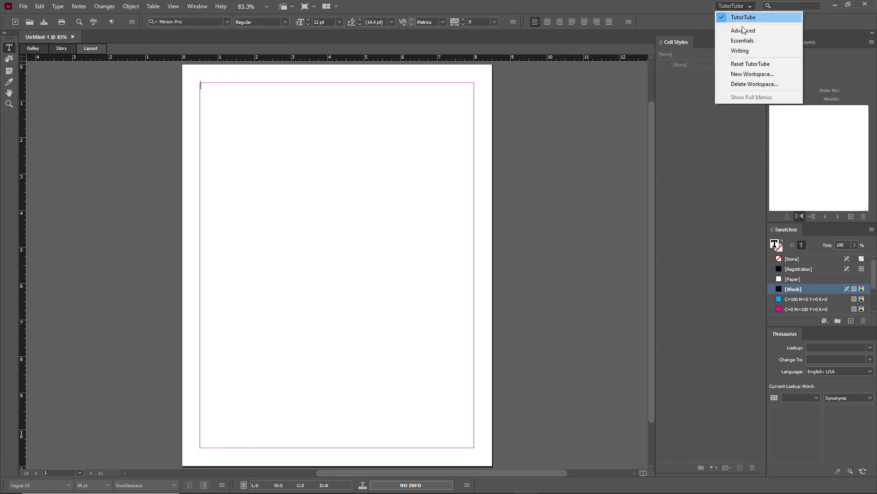
pyautogui.click(752, 74)
pyautogui.click(476, 229)
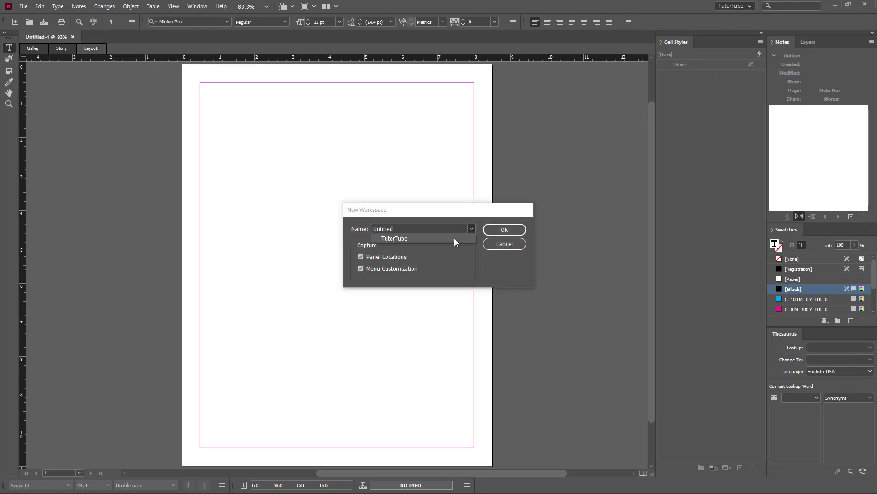
pyautogui.click(454, 240)
pyautogui.click(504, 229)
pyautogui.click(478, 262)
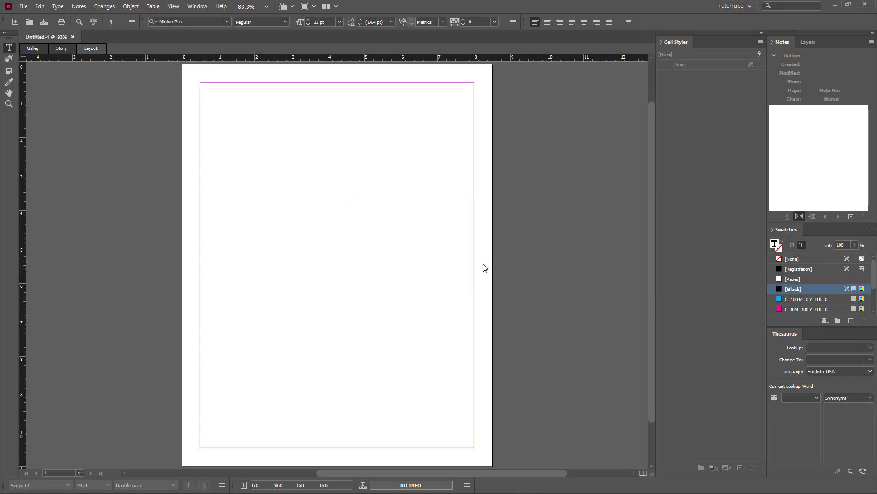
# - Reset the updated TutorTube workspace to its saved layout and switch to the Essentials workspace
pyautogui.click(753, 7)
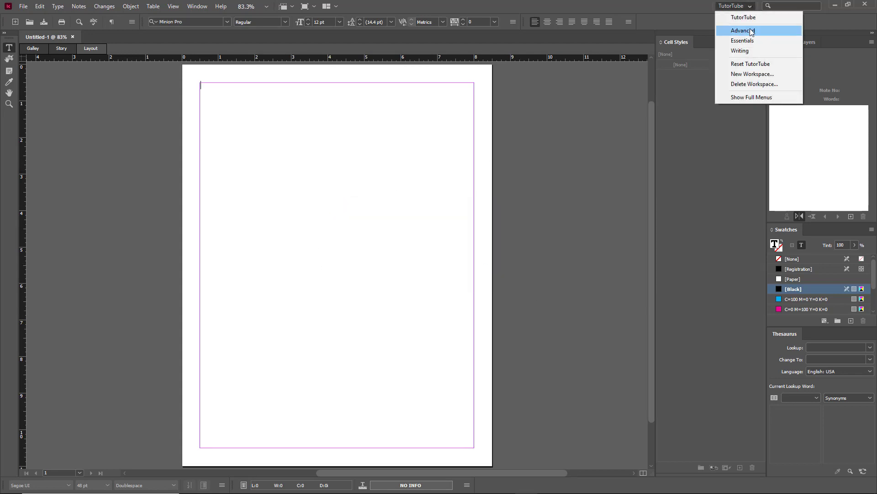
pyautogui.click(758, 64)
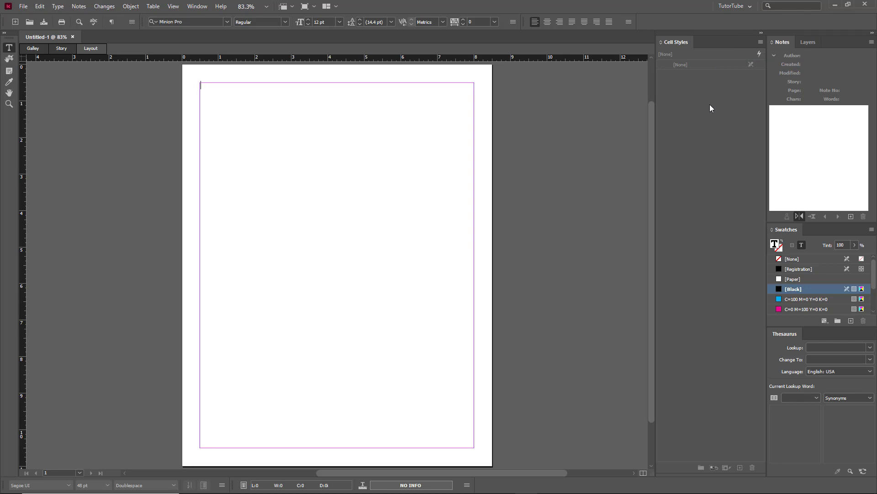
pyautogui.click(727, 7)
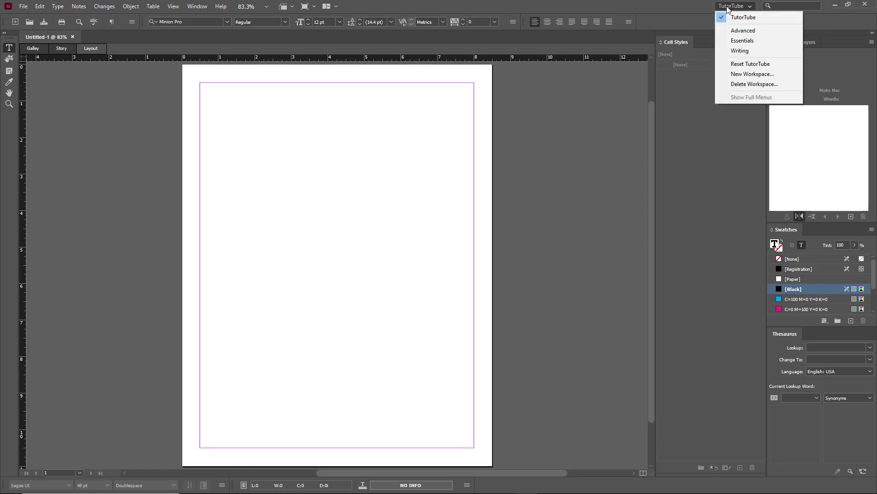
pyautogui.click(742, 40)
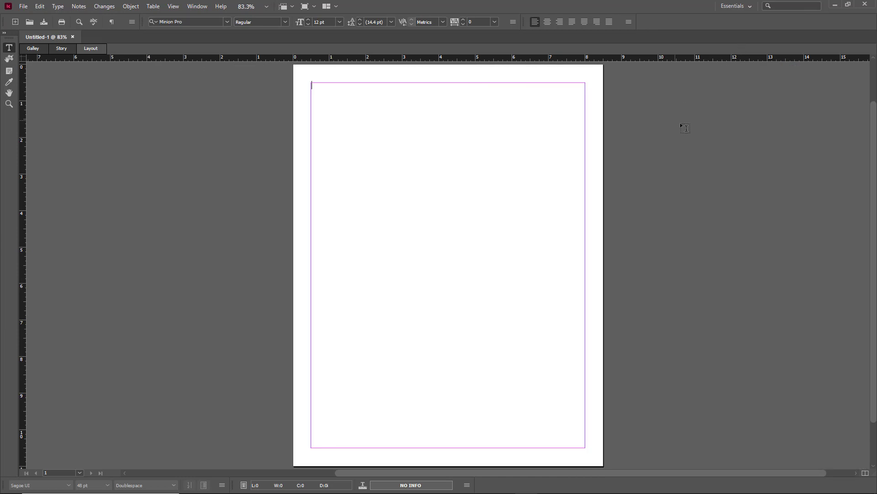